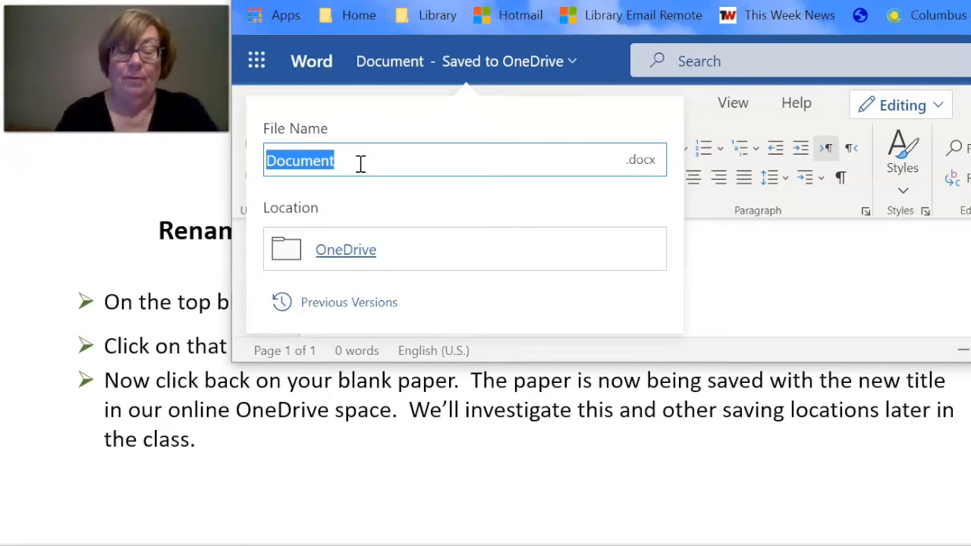
# Step: Rename the document as "Practice Paper" and return to the blank page
pyautogui.write('Prac')
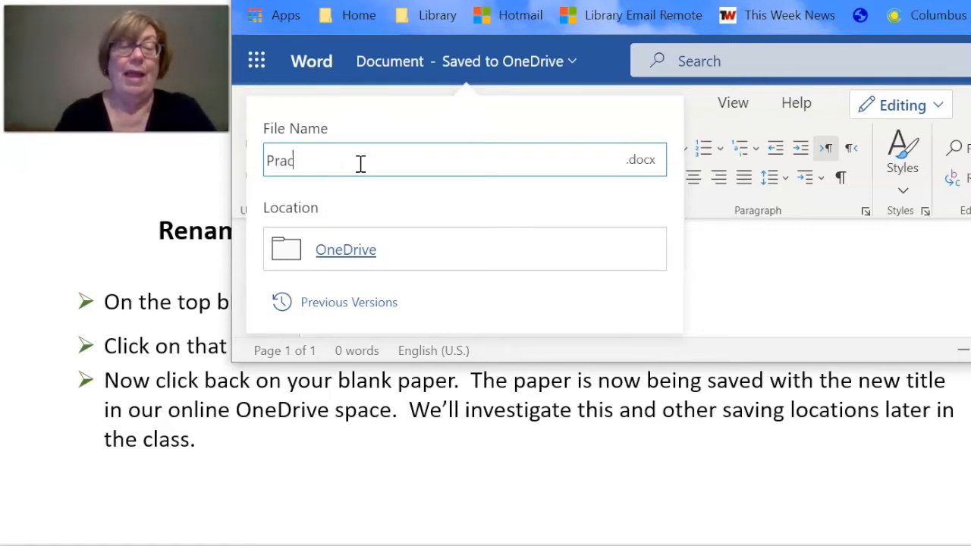
pyautogui.write('tice Paper')
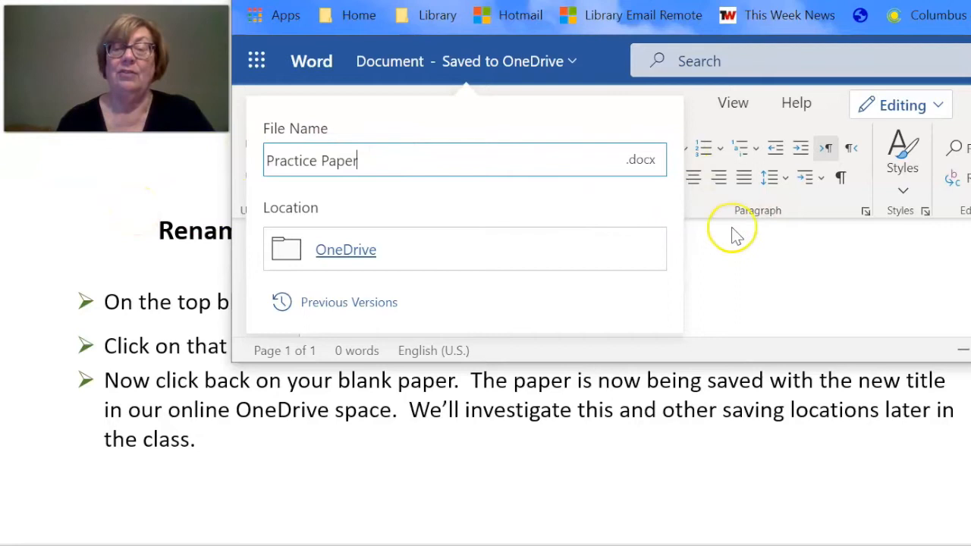
pyautogui.click(793, 256)
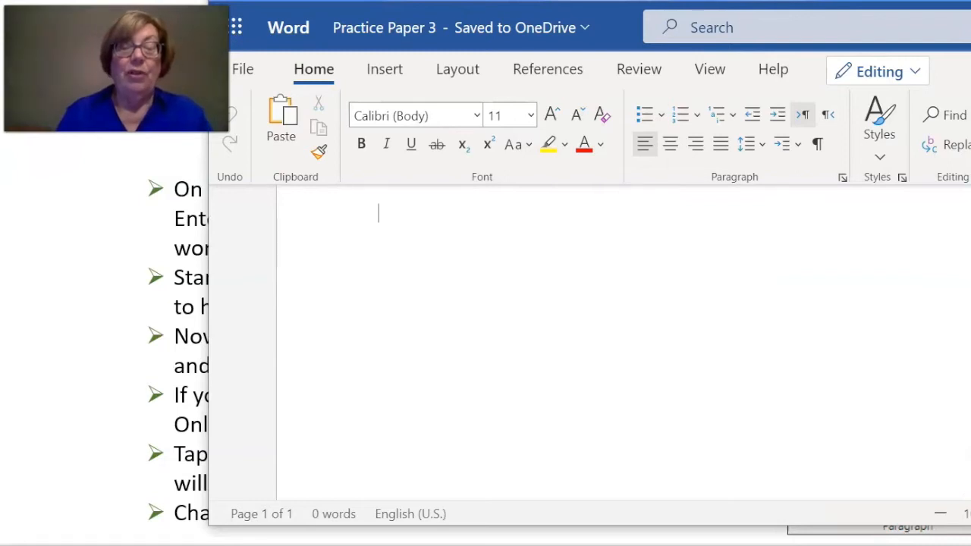
# Step: Enter "Big Garage Sale" on the first line of the page and "Westerville, Ohio" on the line below
pyautogui.write('Big ')
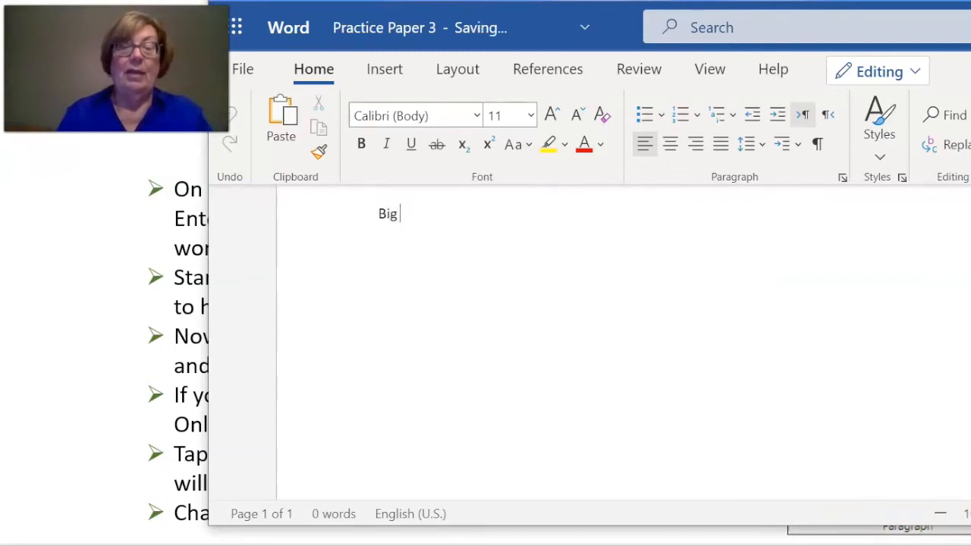
pyautogui.write('Garage Sale')
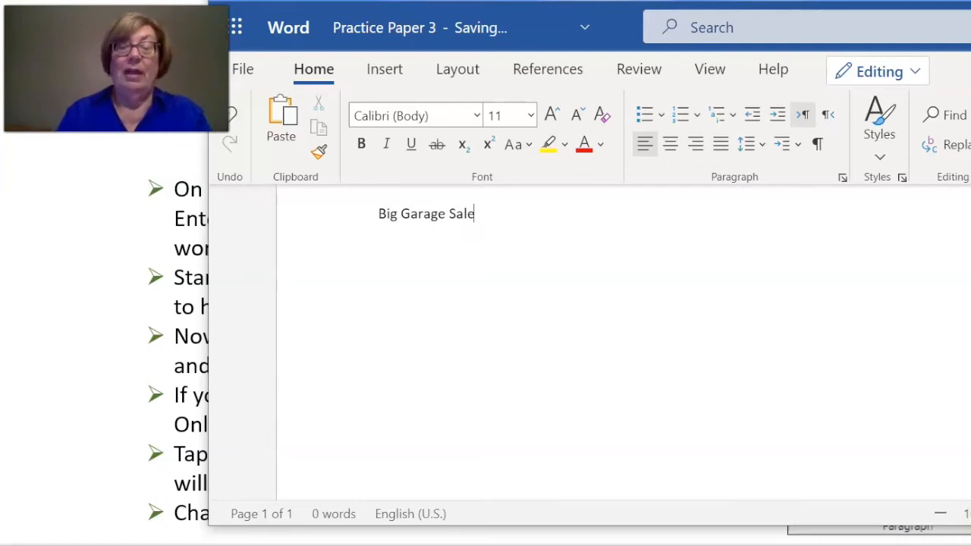
pyautogui.press('Return')
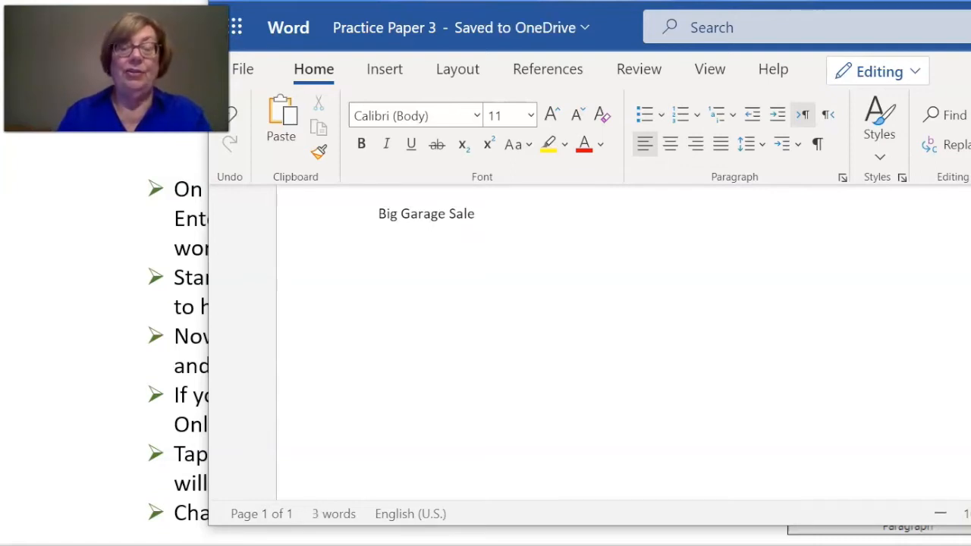
pyautogui.write('Wes')
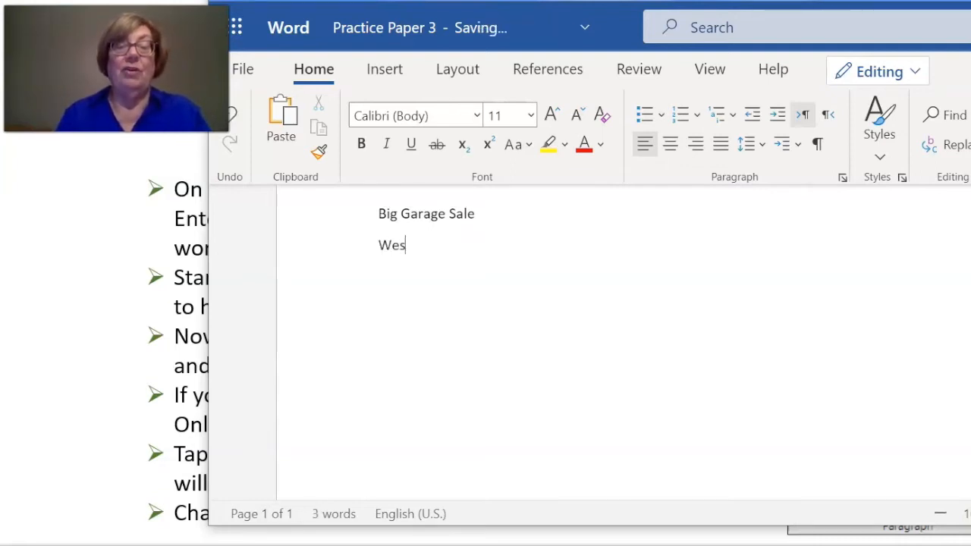
pyautogui.write('terville, Ohio')
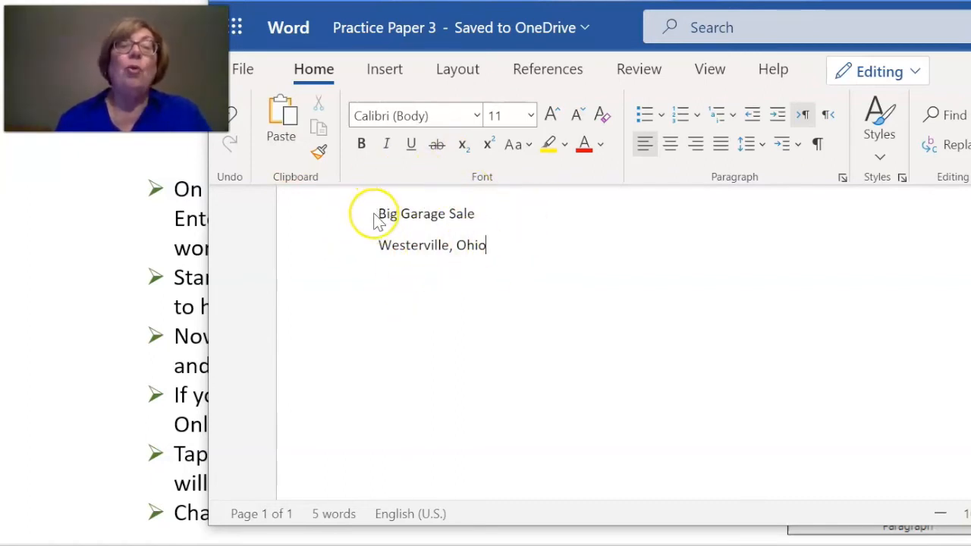
# Step: Center the lines "Big Garage Sale" and "Westerville, Ohio" on the page
pyautogui.moveTo(375, 214); pyautogui.dragTo(499, 361)
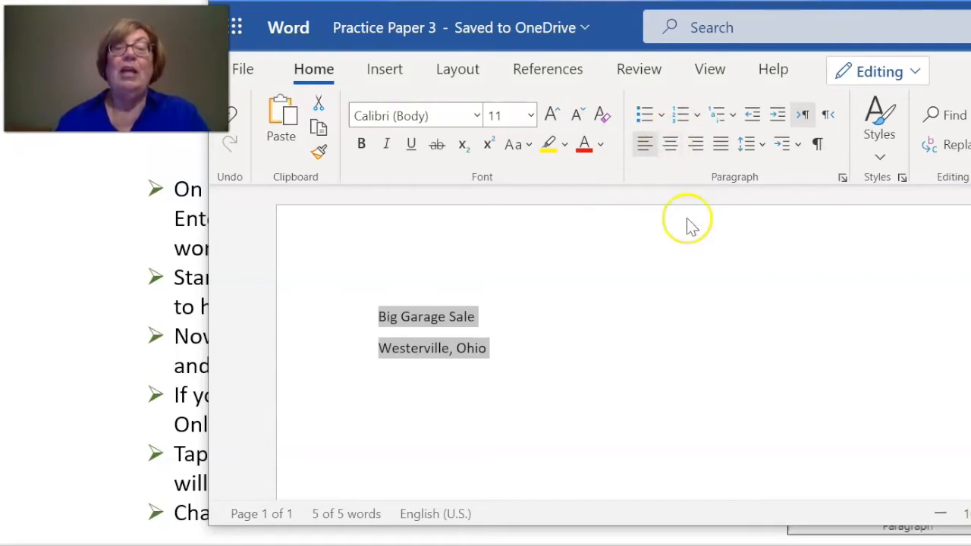
pyautogui.click(670, 143)
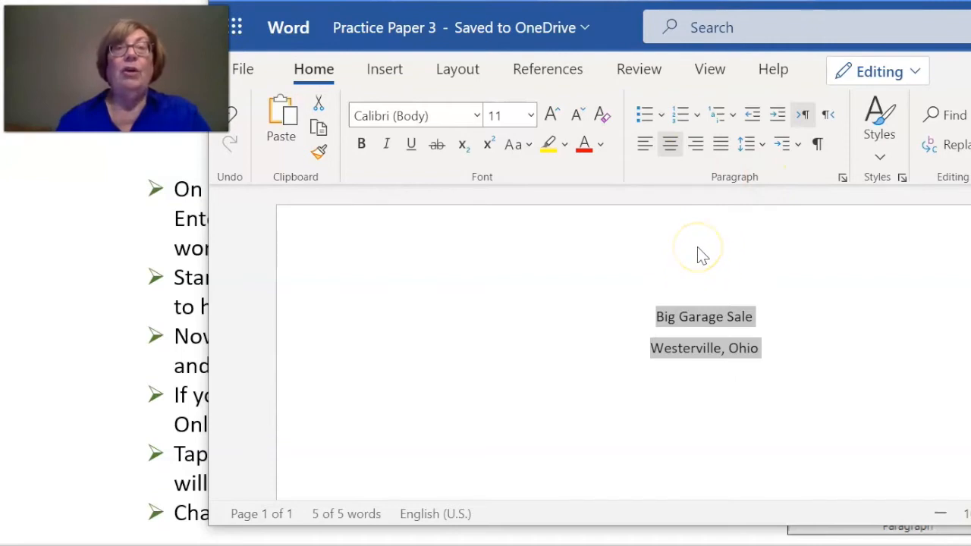
pyautogui.click(789, 346)
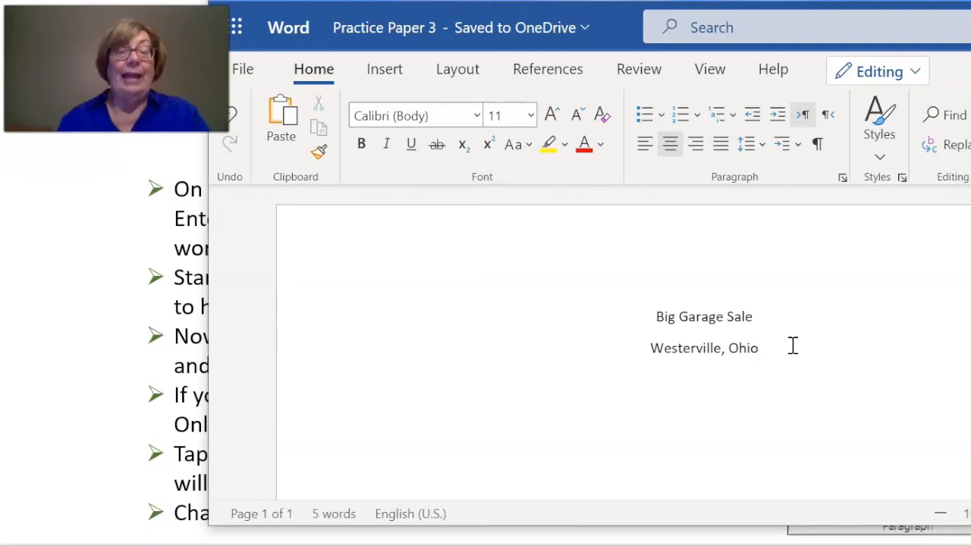
# Step: Add a left-aligned line reading "Special Items" below the centered "Westerville, Ohio" line
pyautogui.press('Return')
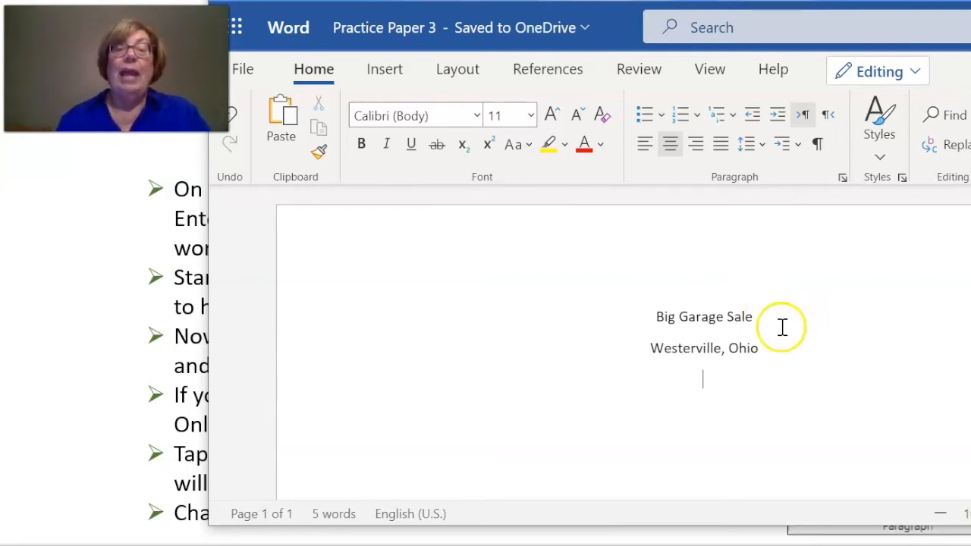
pyautogui.click(644, 146)
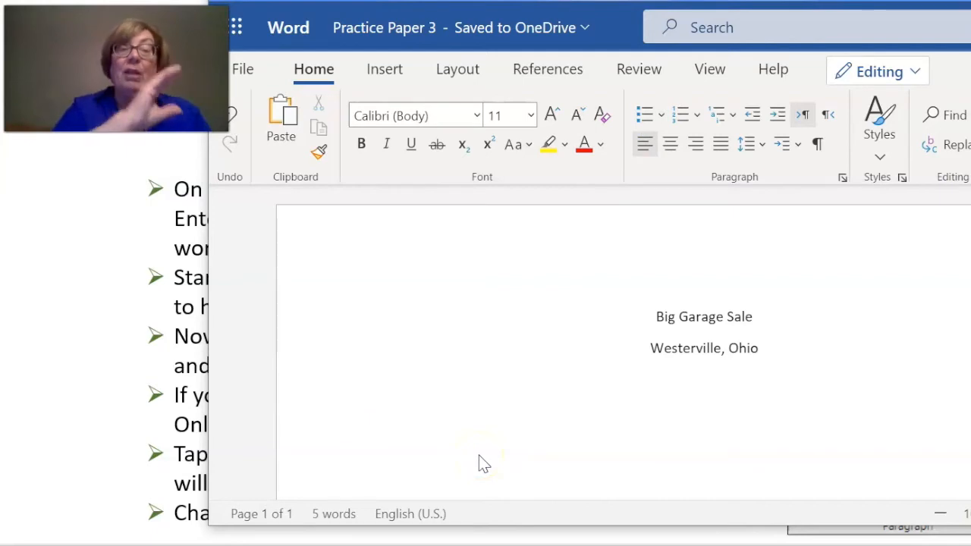
pyautogui.click(343, 261)
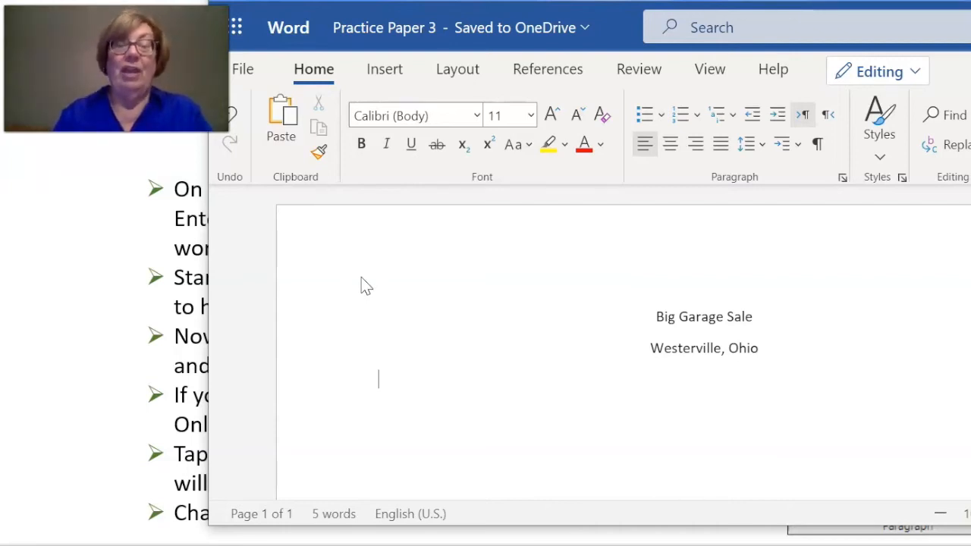
pyautogui.write('Spec')
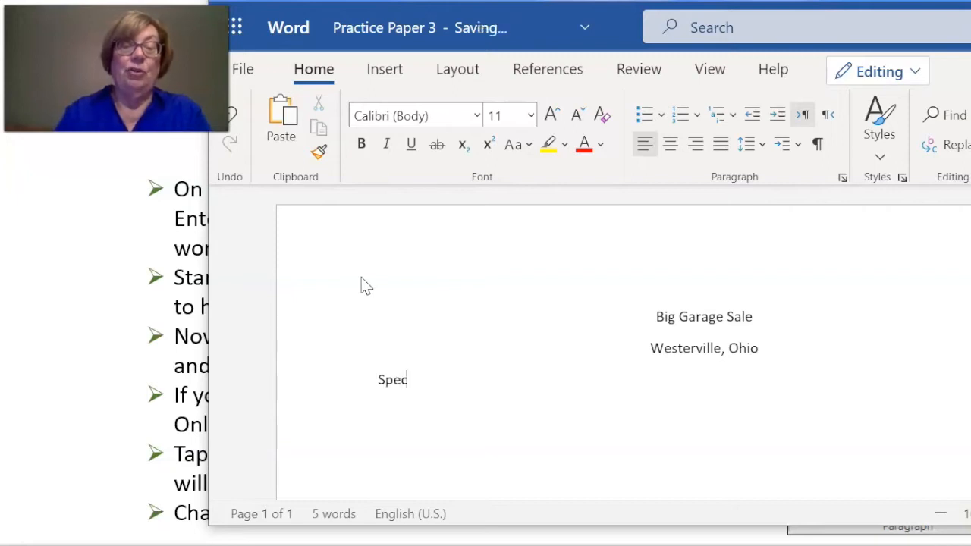
pyautogui.write('ial ')
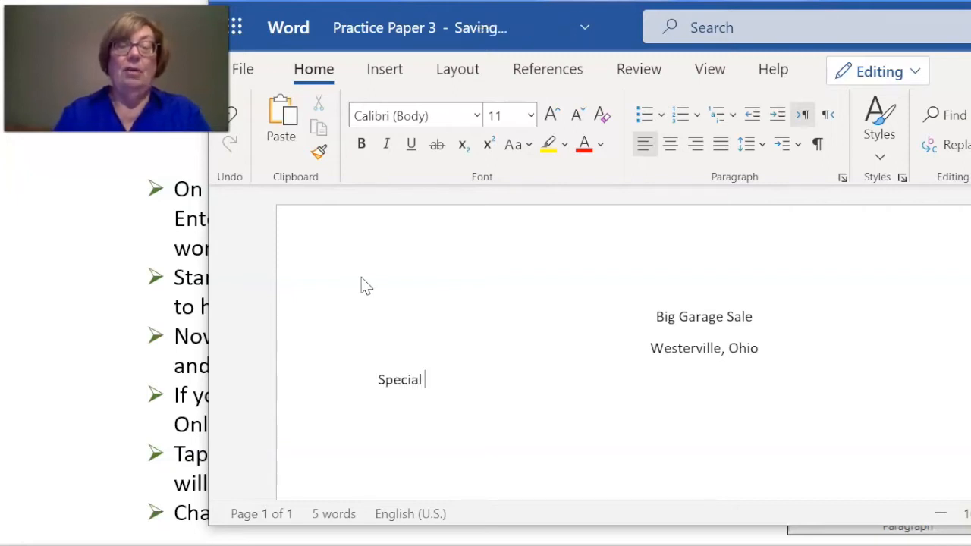
pyautogui.write('Items')
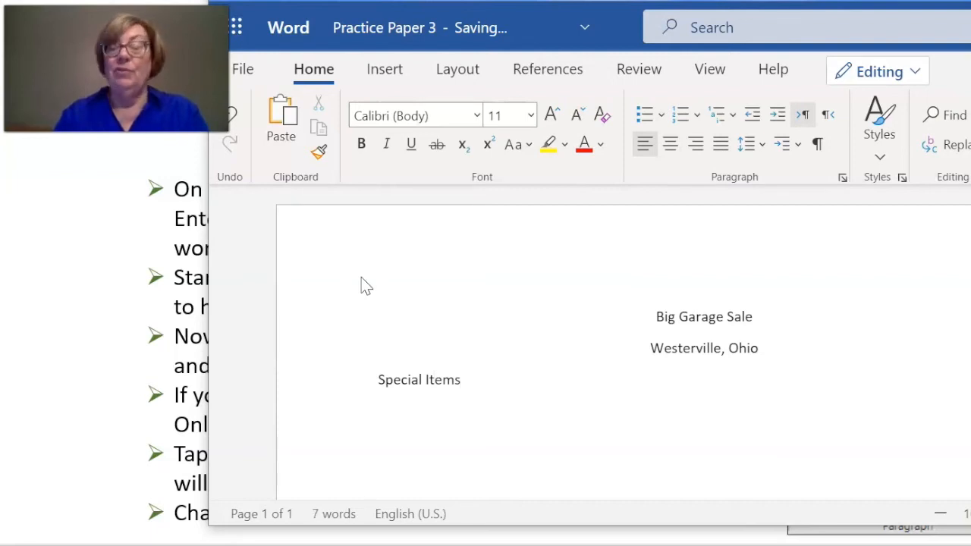
# Step: Start a bulleted list with check mark bullets on a new line under "Special Items"
pyautogui.press('Return')
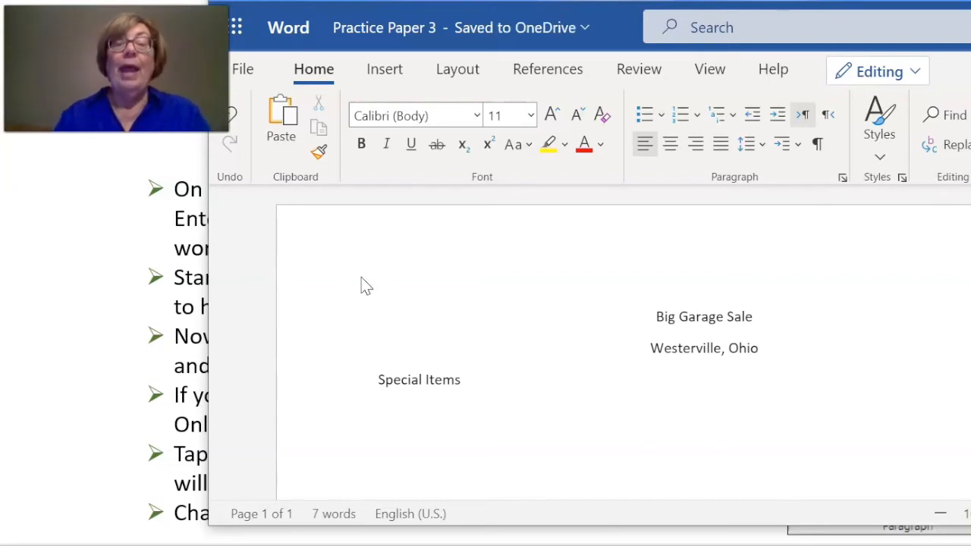
pyautogui.click(649, 121)
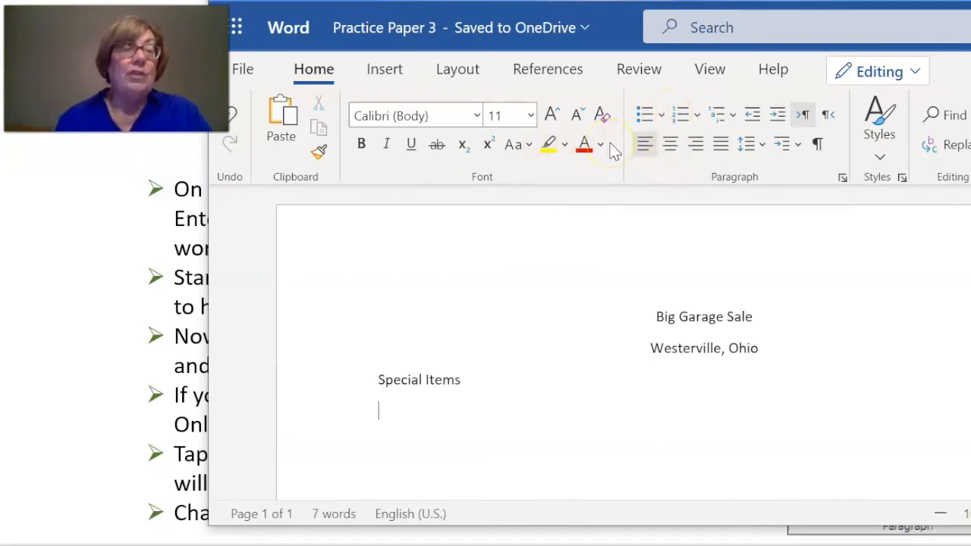
pyautogui.click(663, 119)
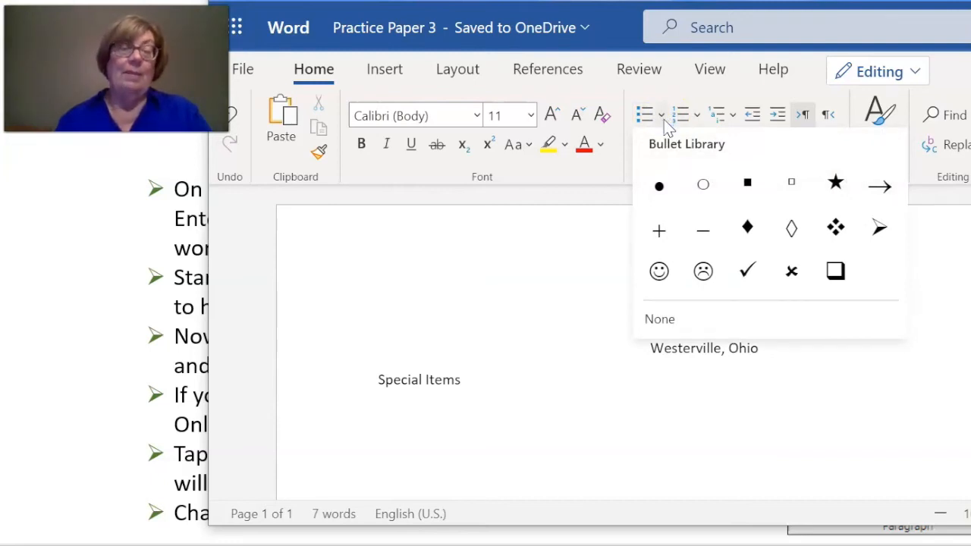
pyautogui.click(748, 271)
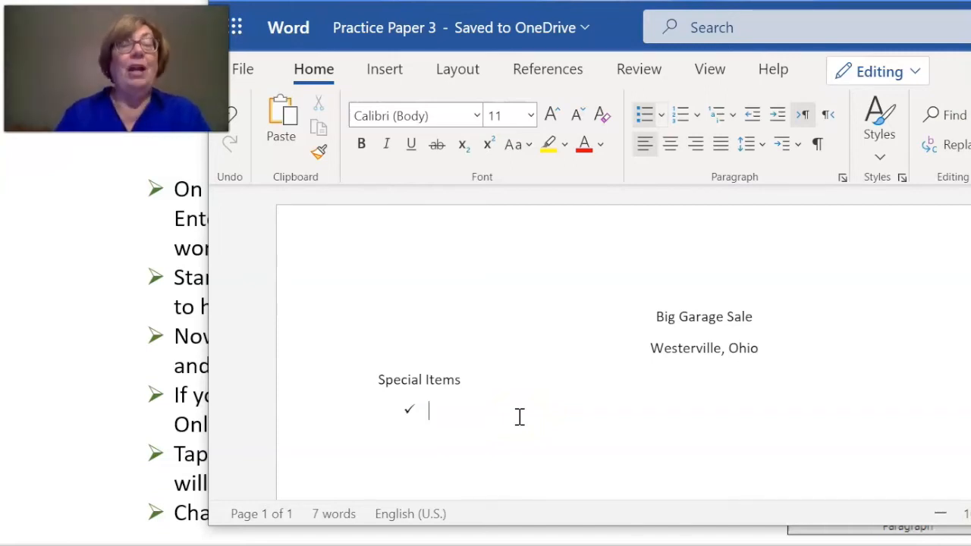
# Step: Enter Cat, Dog and Car as three separate items in the check mark list
pyautogui.write('Cat')
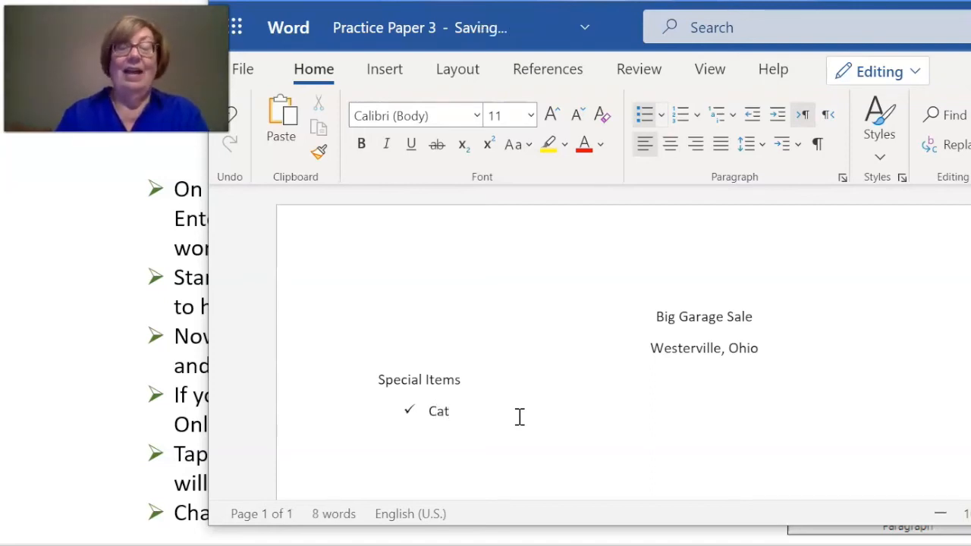
pyautogui.press('Return')
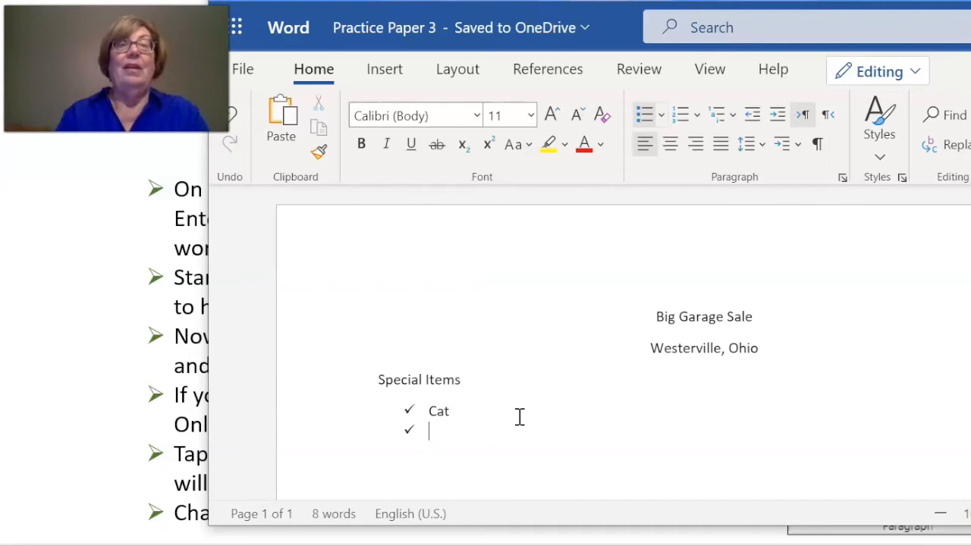
pyautogui.write('Dog')
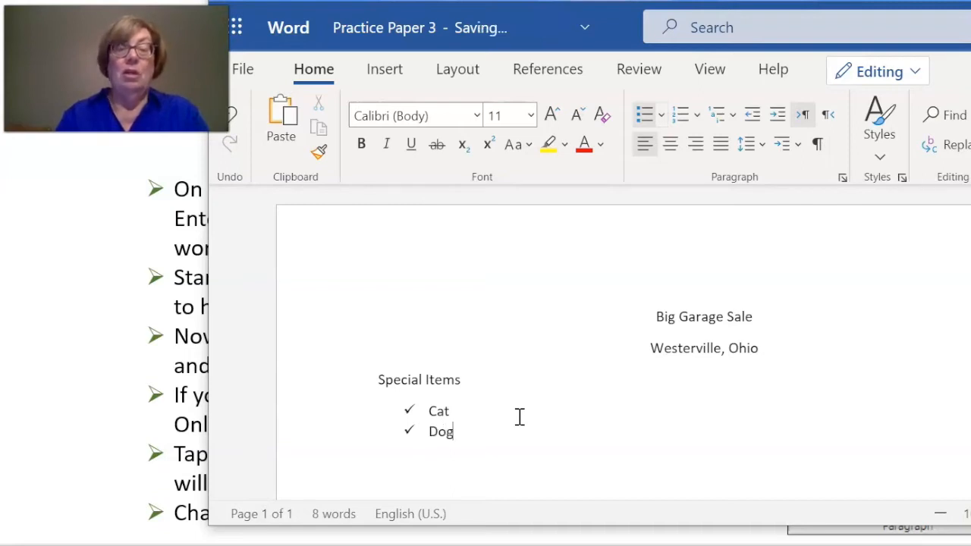
pyautogui.press('Return')
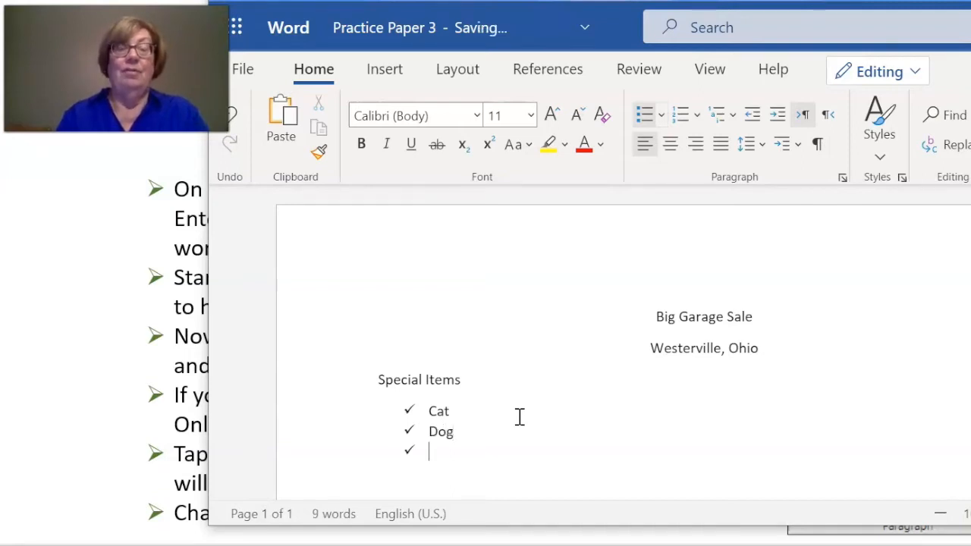
pyautogui.write('car')
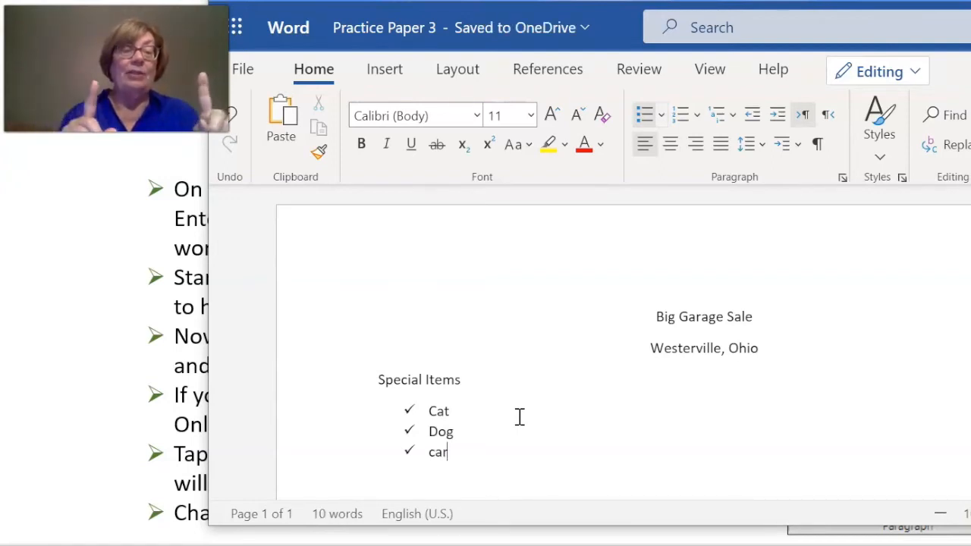
# Step: End the check mark list after the Car item and continue with an unbulleted line below it
pyautogui.press('Return')
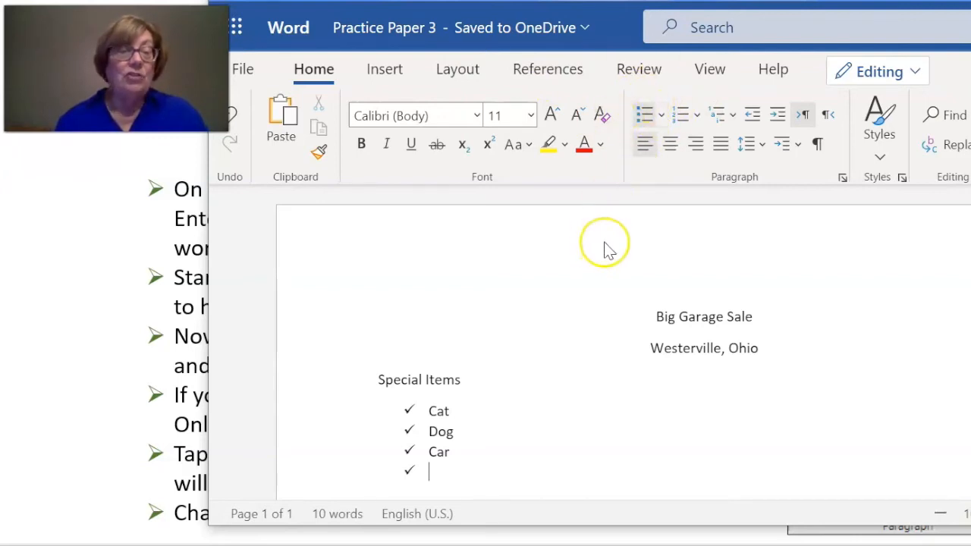
pyautogui.click(646, 125)
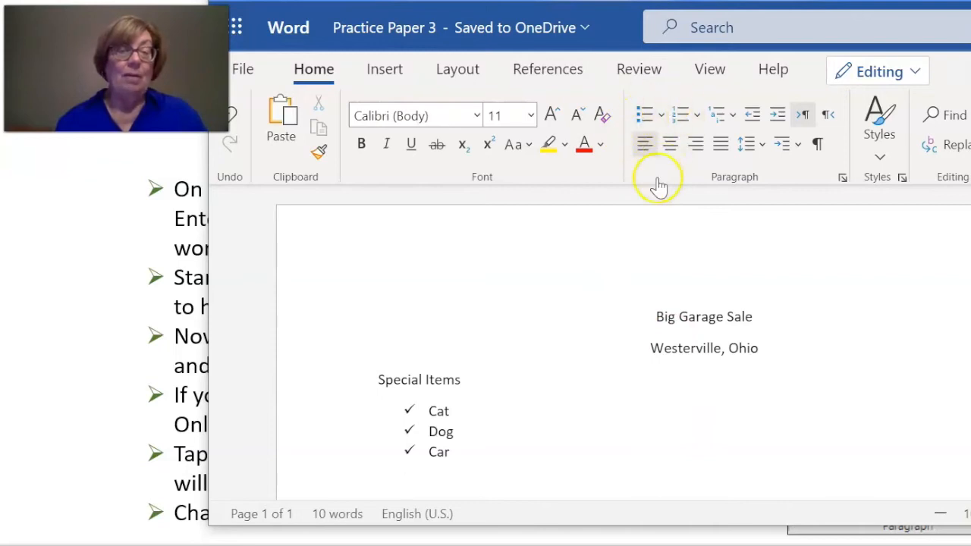
pyautogui.click(644, 115)
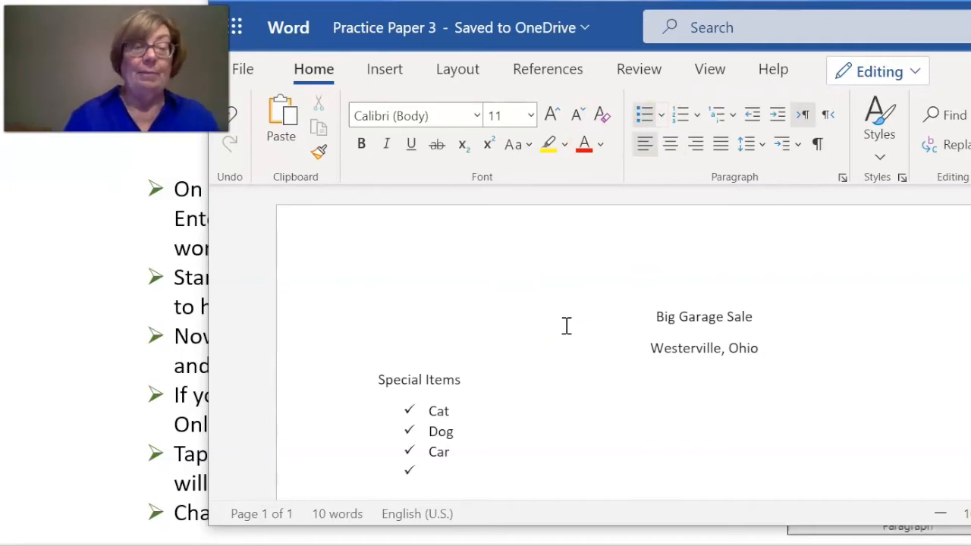
pyautogui.press('Return')
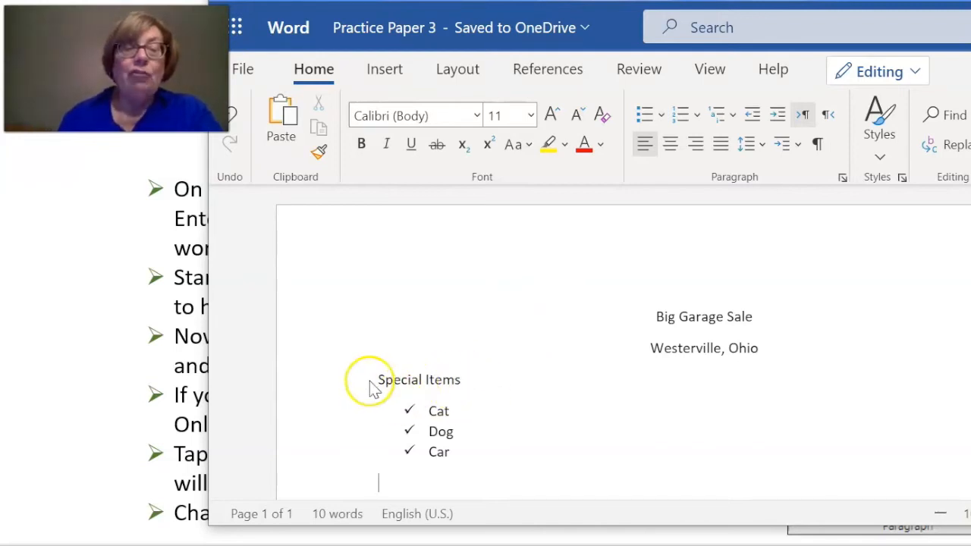
# Step: Set the font size of the "Special Items" line to 24
pyautogui.moveTo(378, 383); pyautogui.dragTo(466, 380)
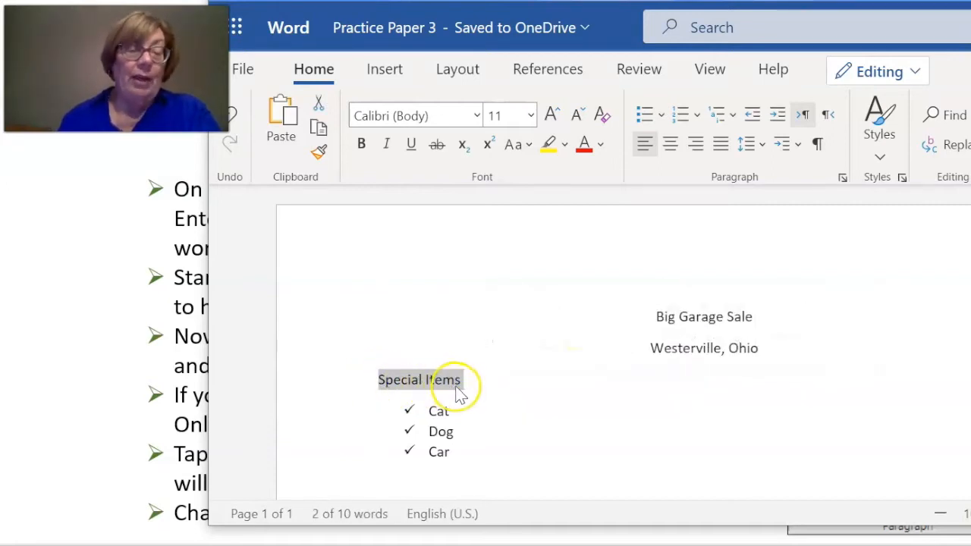
pyautogui.click(501, 378)
pyautogui.moveTo(482, 377); pyautogui.dragTo(357, 377)
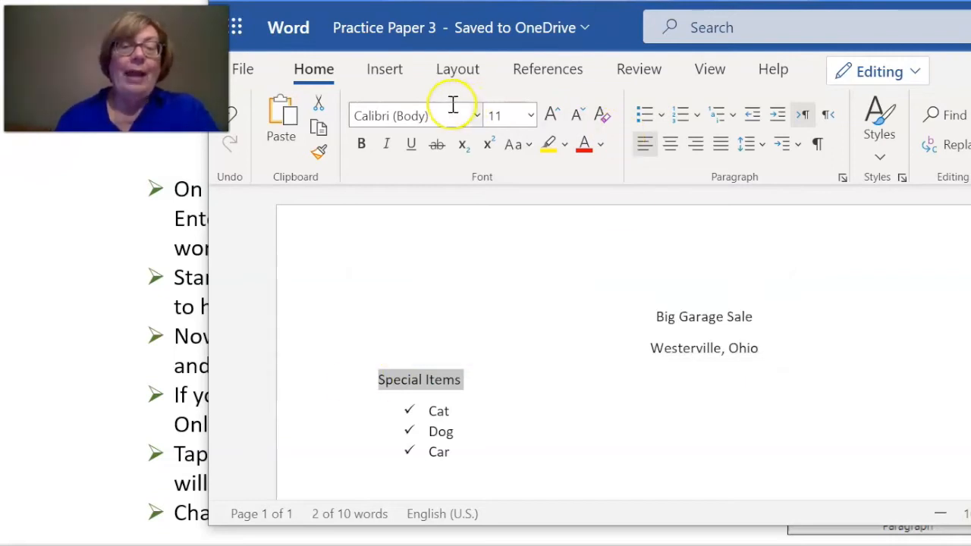
pyautogui.click(530, 115)
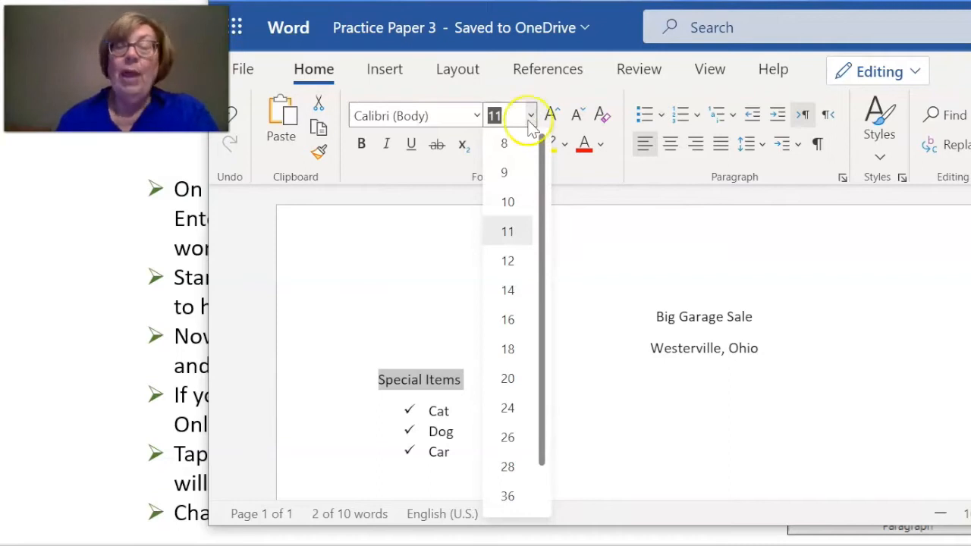
pyautogui.click(506, 410)
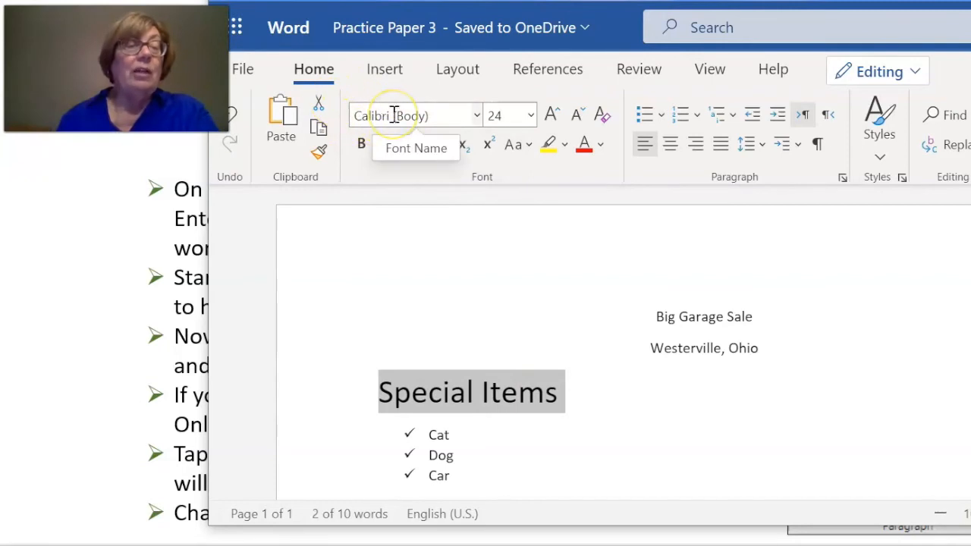
# Step: Change the font of the "Special Items" line to Century Schoolbook
pyautogui.click(478, 116)
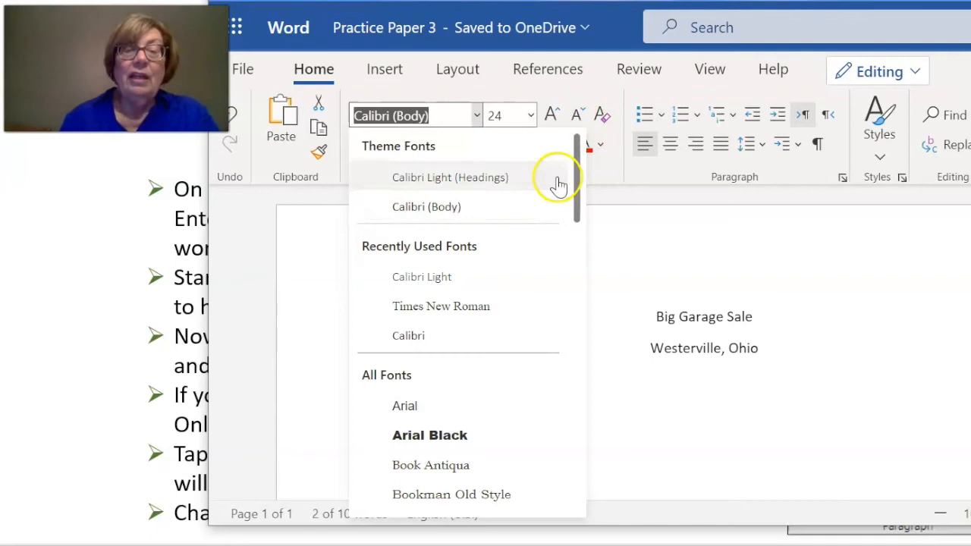
pyautogui.moveTo(577, 174); pyautogui.dragTo(581, 277)
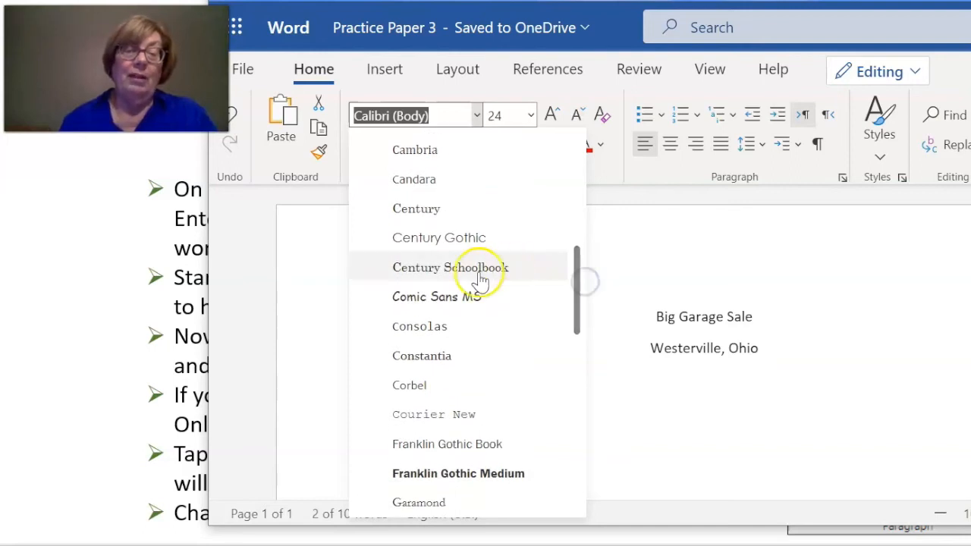
pyautogui.click(440, 278)
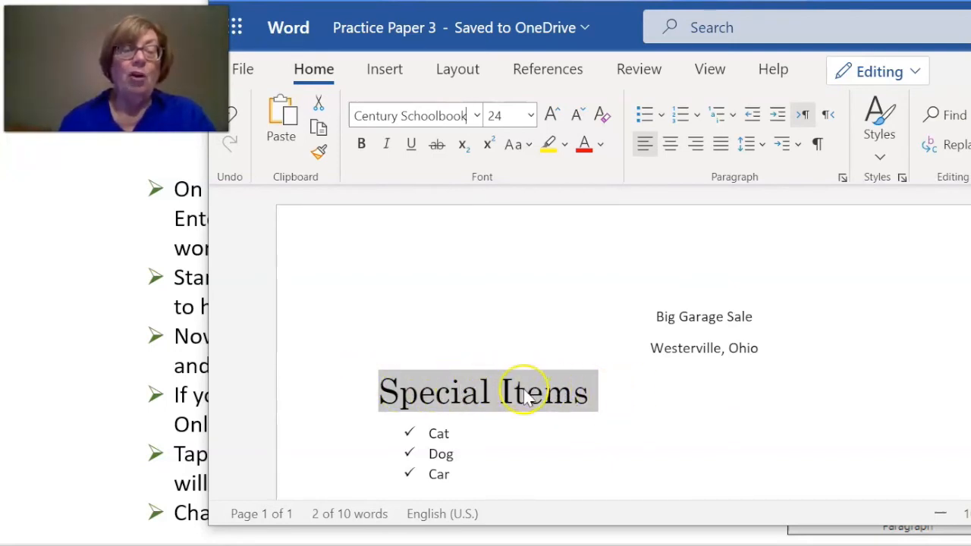
# Step: Set the font color of the "Special Items" line to the standard dark blue and deselect the text
pyautogui.click(601, 145)
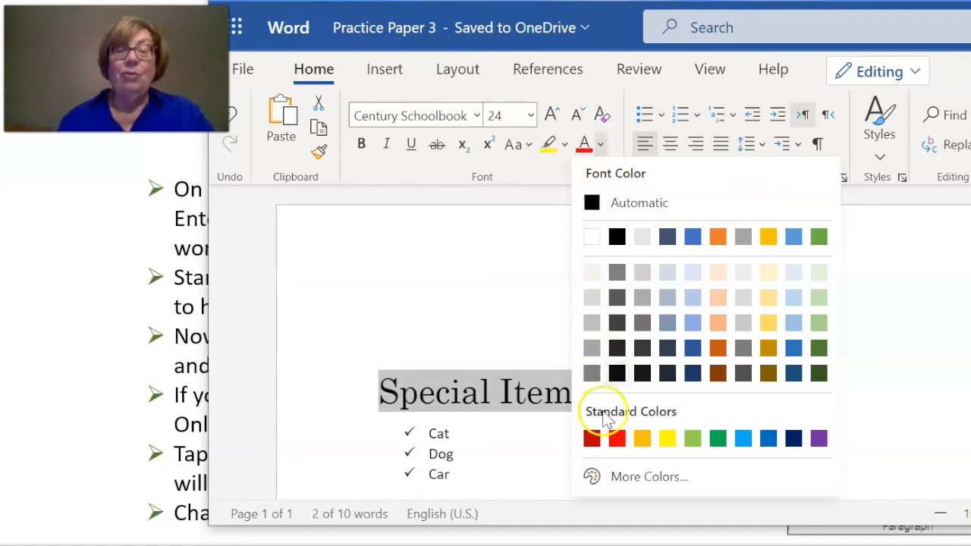
pyautogui.click(793, 440)
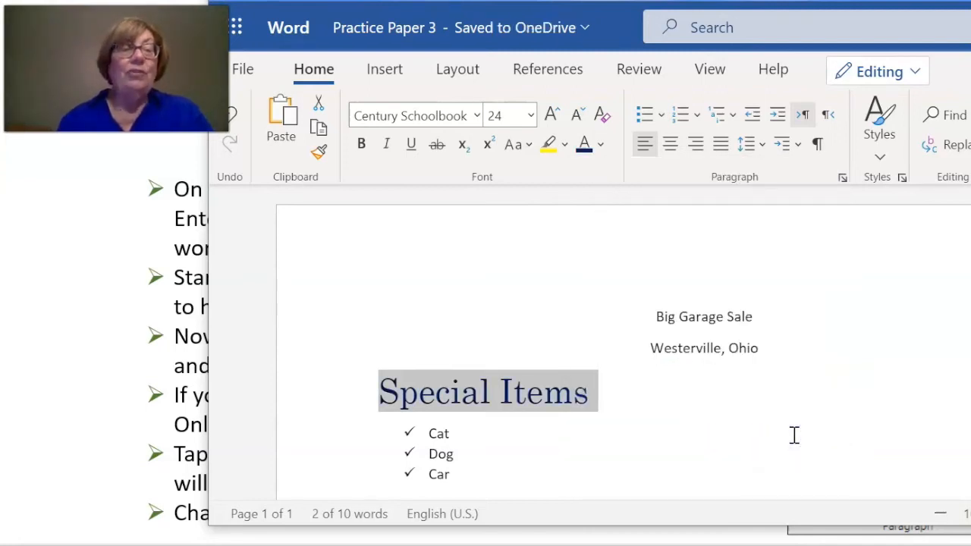
pyautogui.click(639, 392)
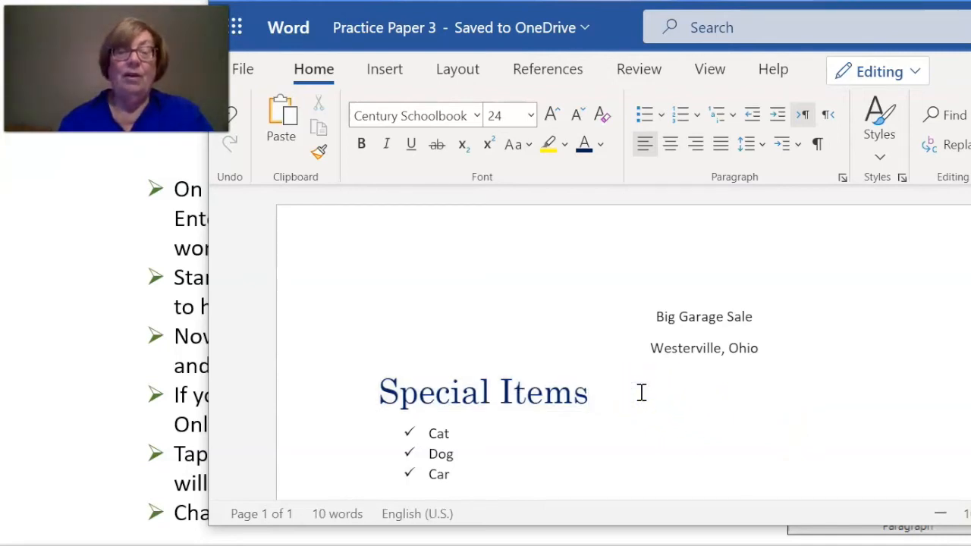
pyautogui.click(608, 451)
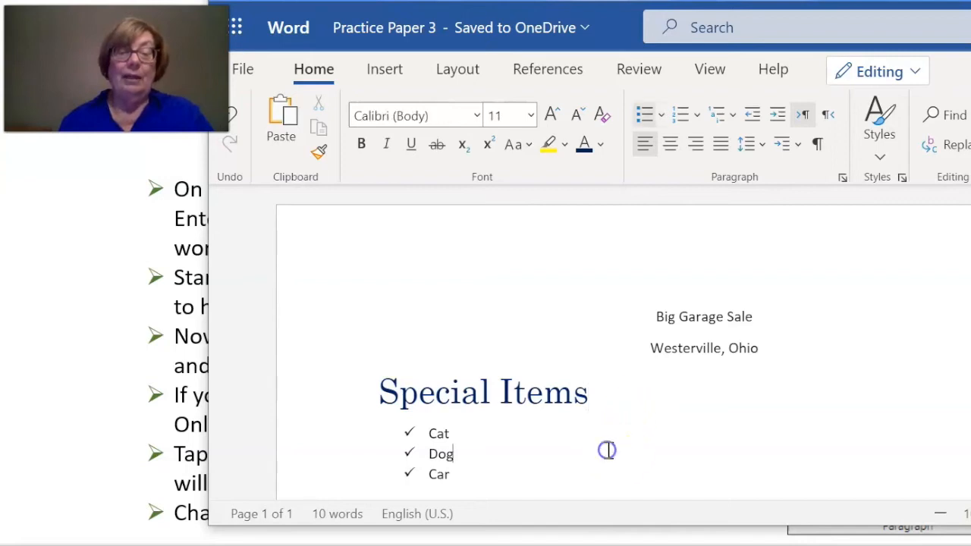
pyautogui.click(634, 399)
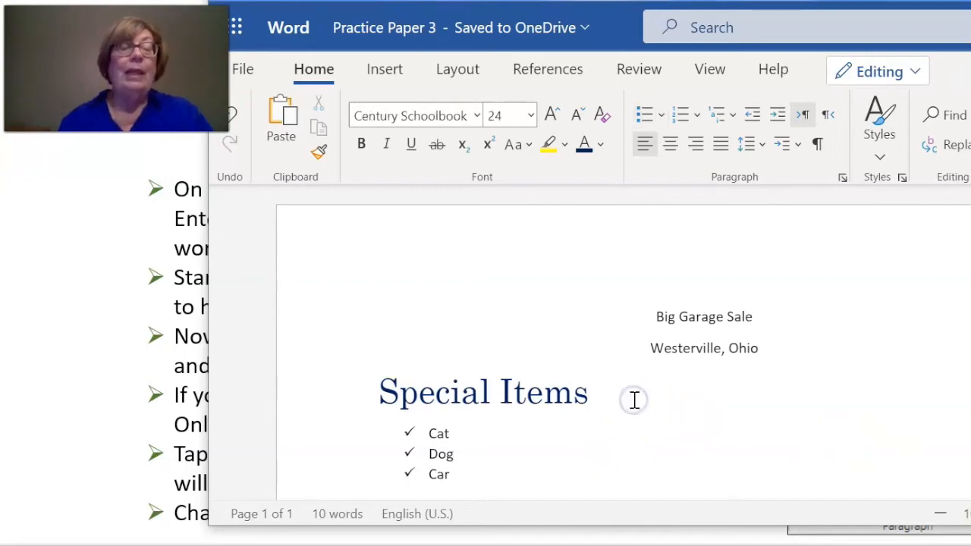
pyautogui.click(636, 398)
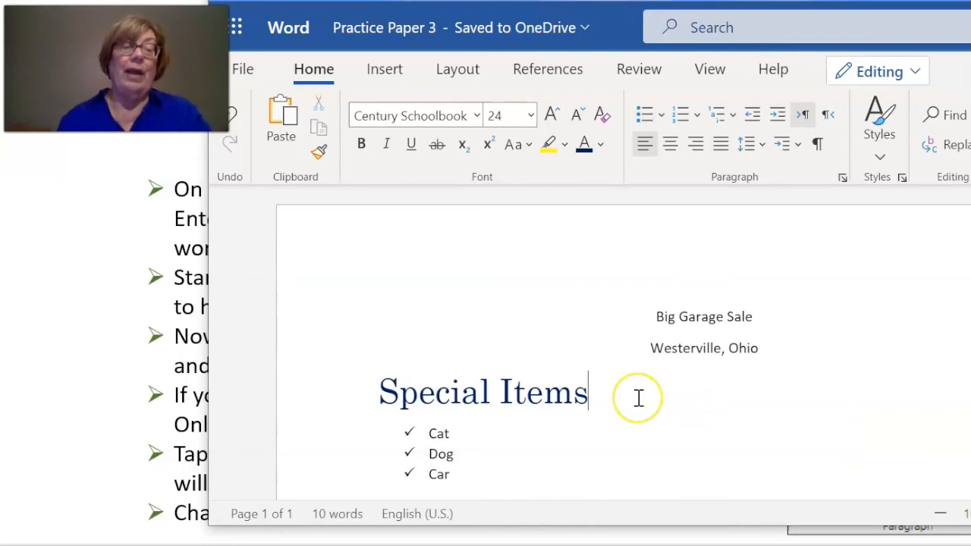
pyautogui.click(644, 396)
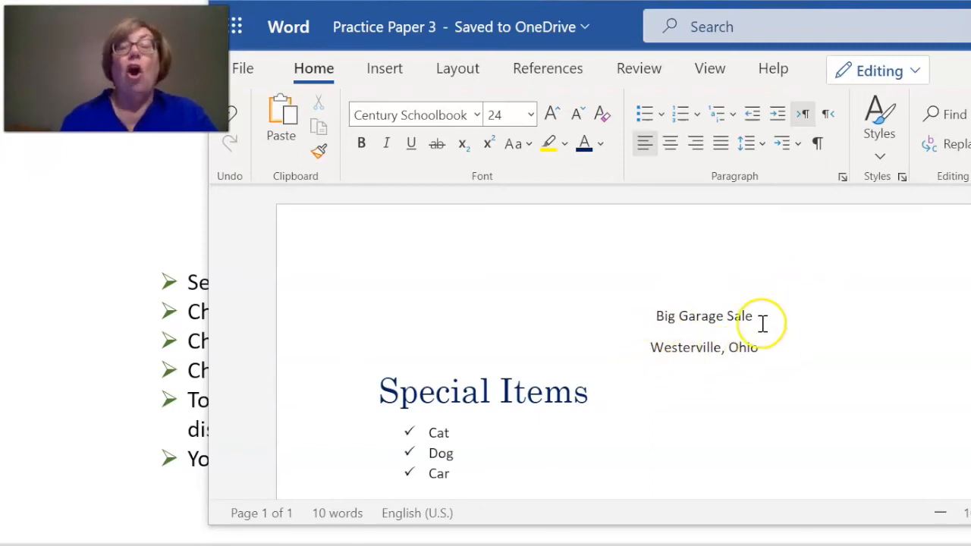
pyautogui.moveTo(754, 317); pyautogui.dragTo(641, 323)
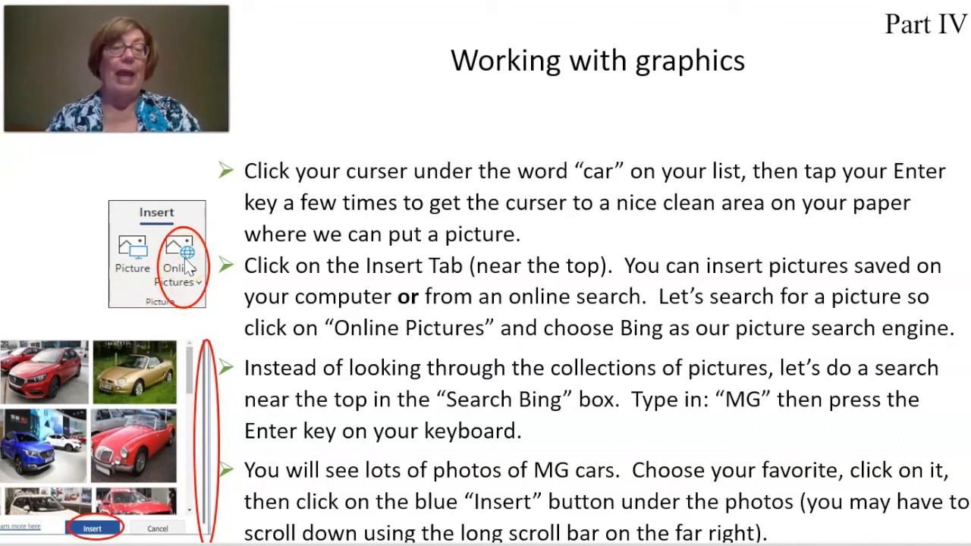
# Step: Switch to the Word document and search Bing's online pictures for "MG" to add below the check mark list
pyautogui.hotkey('alt', 'Tab')
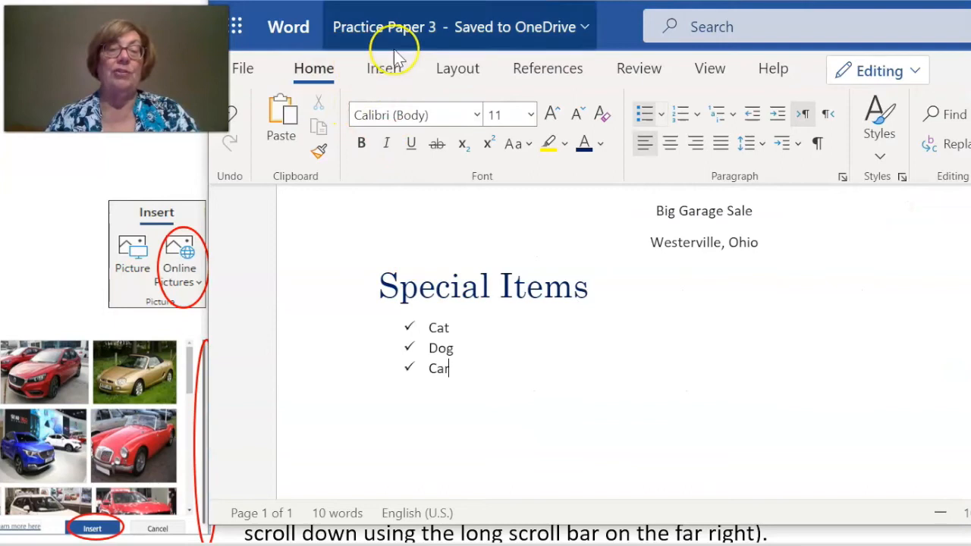
pyautogui.click(382, 70)
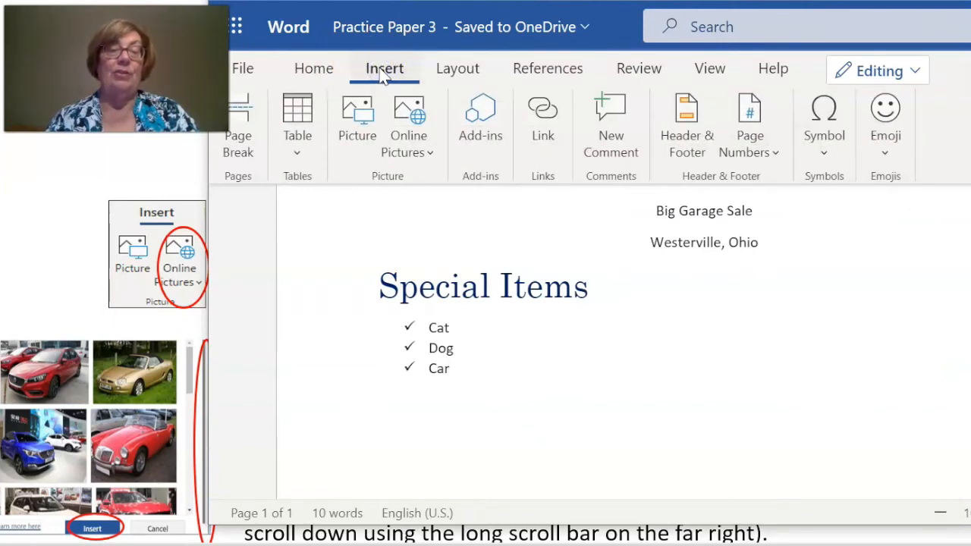
pyautogui.click(364, 120)
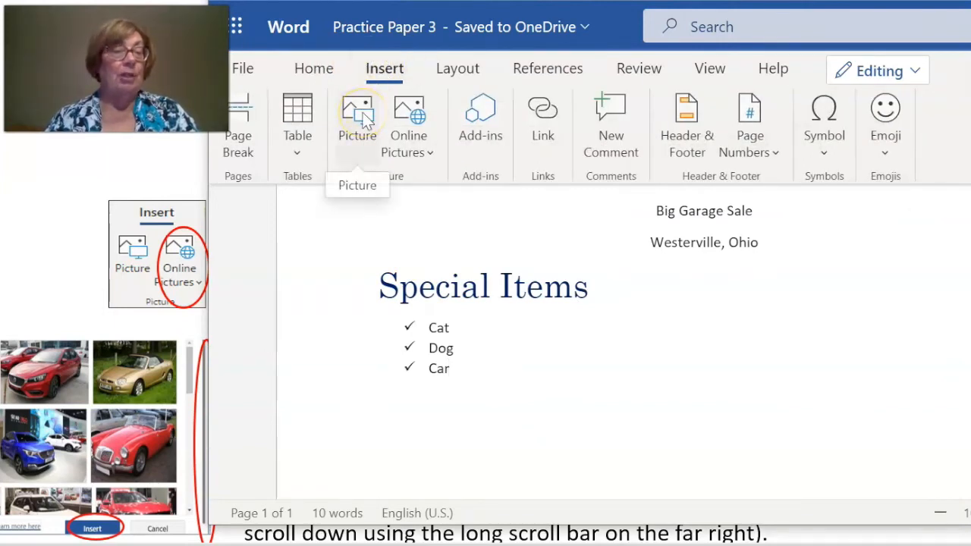
pyautogui.click(412, 110)
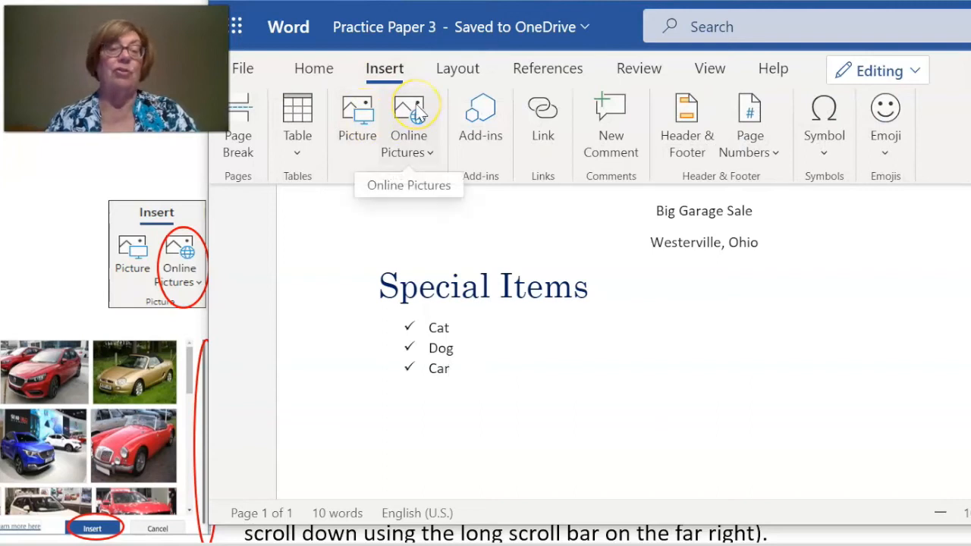
pyautogui.click(413, 111)
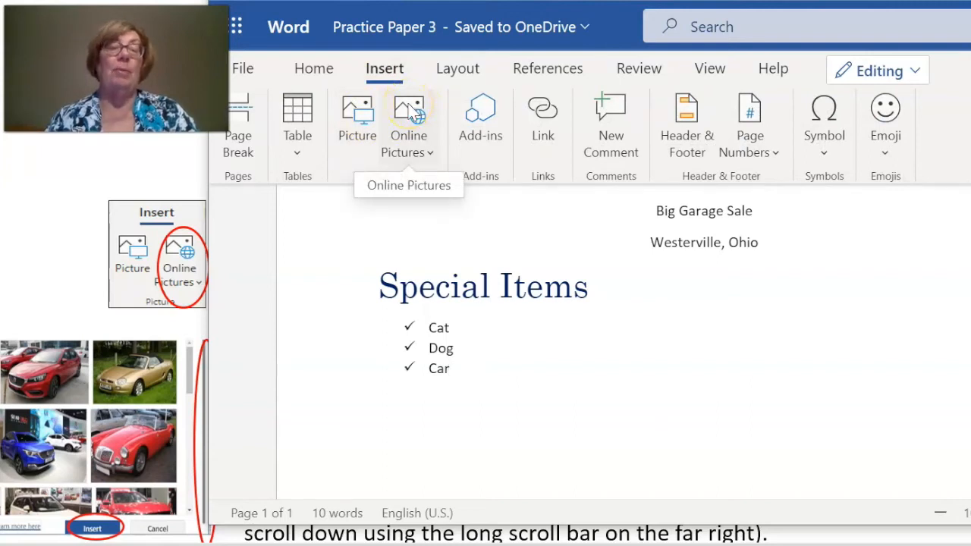
pyautogui.click(412, 112)
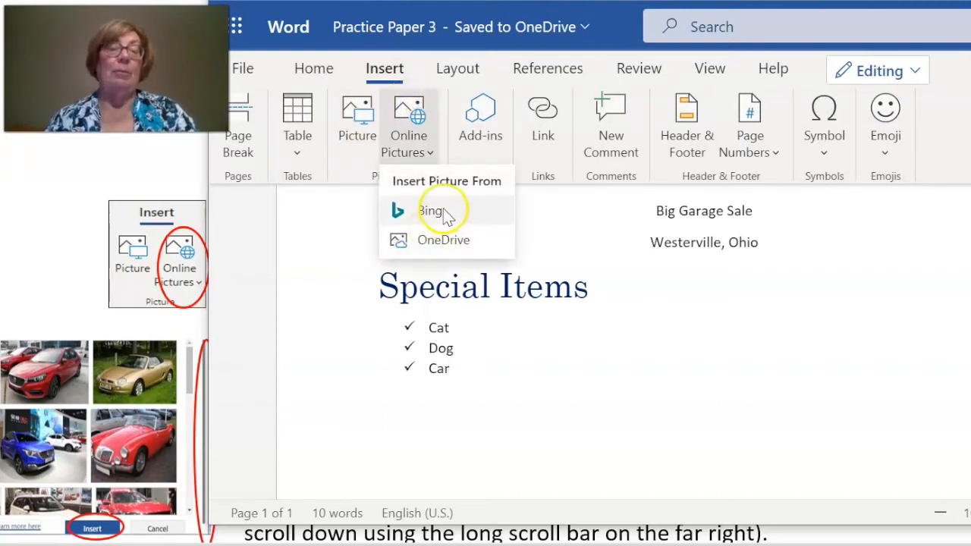
pyautogui.click(445, 213)
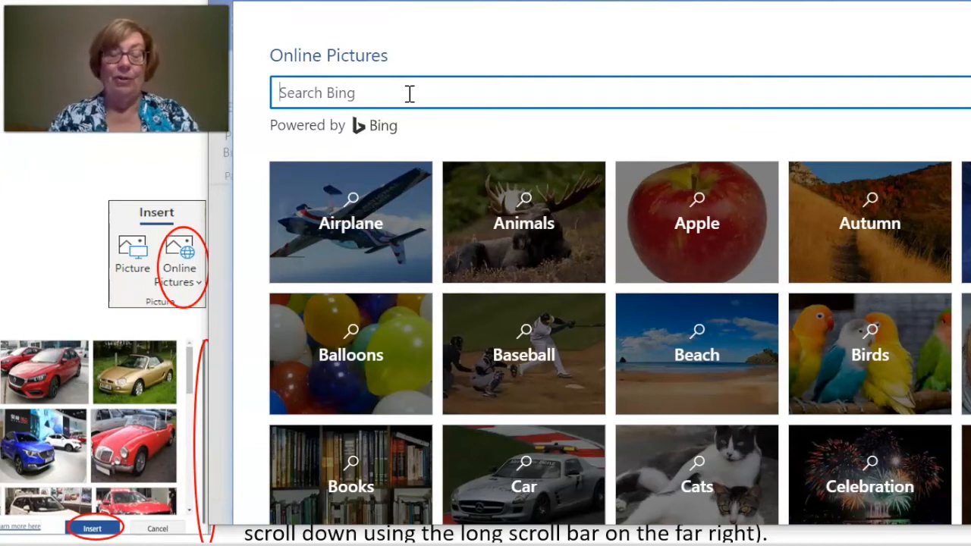
pyautogui.write('MG')
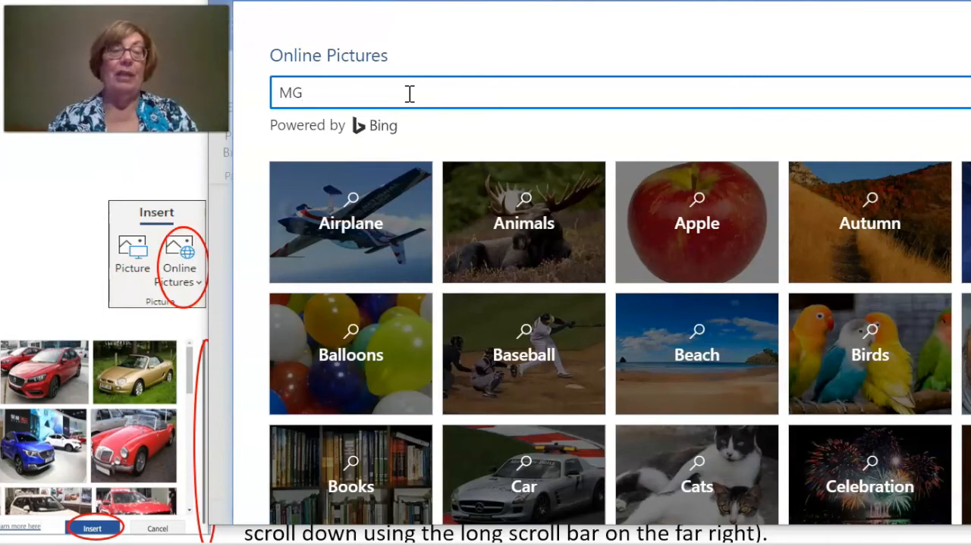
pyautogui.press('Return')
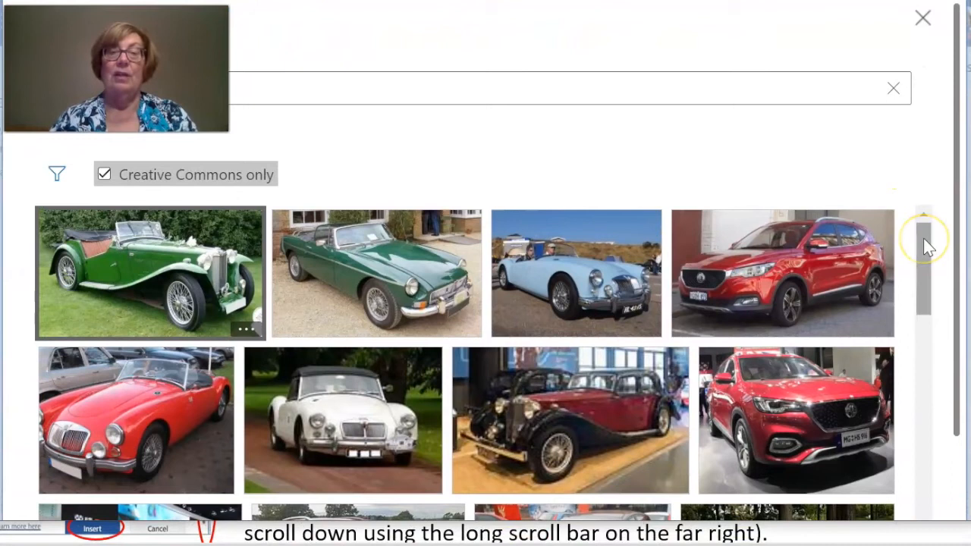
# Step: Insert the photo of the green vintage MG convertible on grass from the picture search results
pyautogui.moveTo(931, 254); pyautogui.dragTo(911, 361)
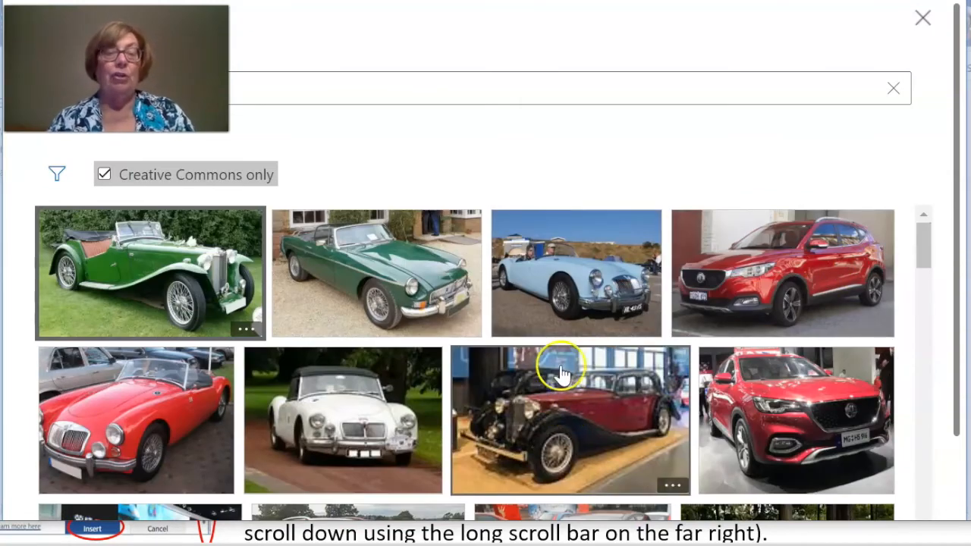
pyautogui.click(570, 476)
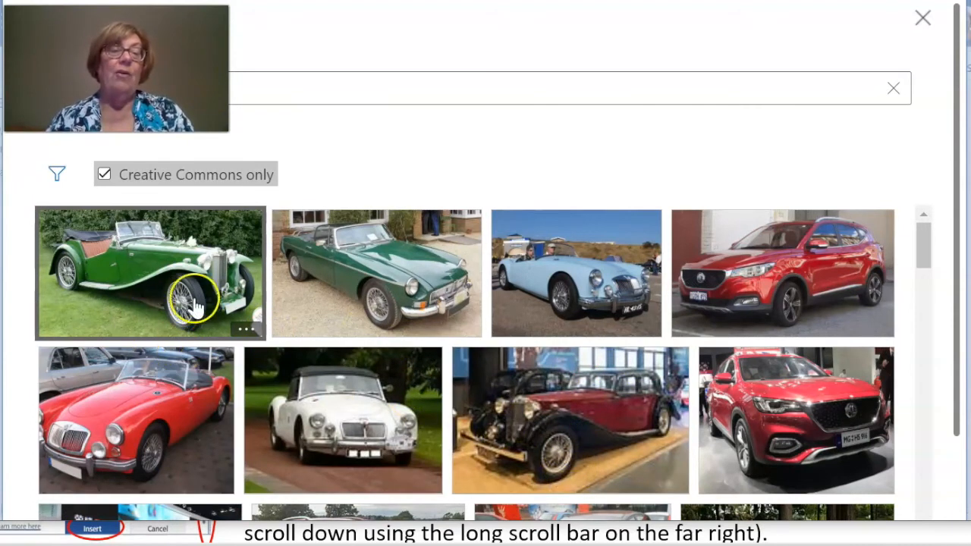
pyautogui.click(163, 287)
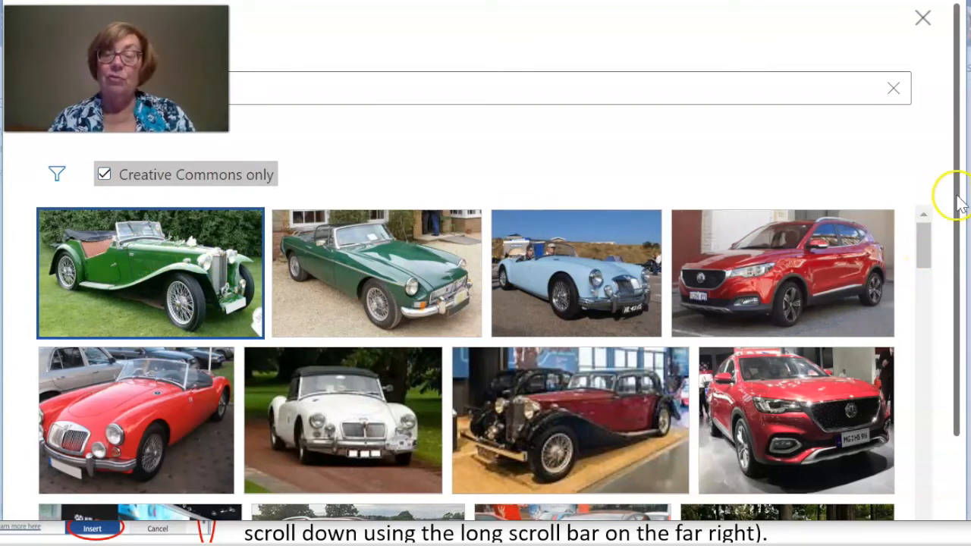
pyautogui.moveTo(958, 195); pyautogui.dragTo(953, 325)
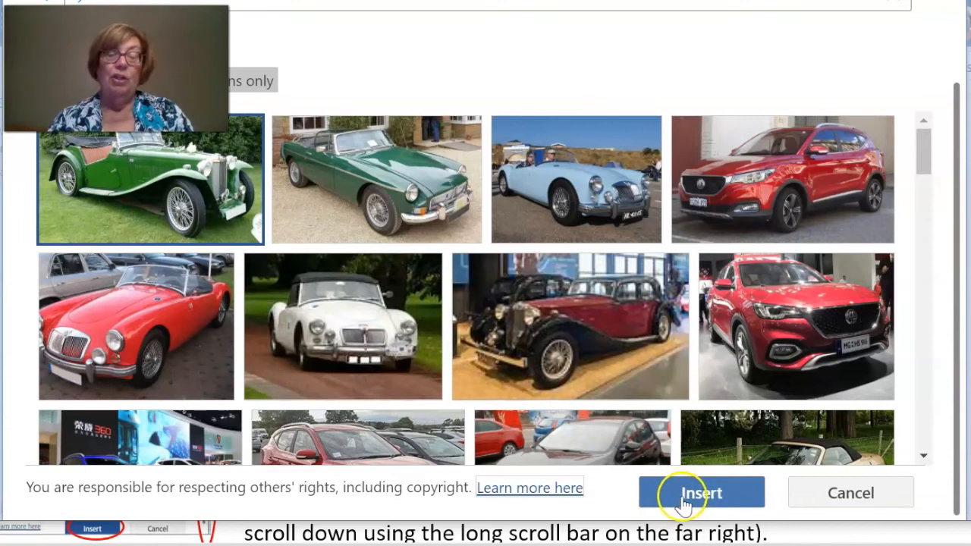
pyautogui.moveTo(958, 220)
pyautogui.mouseDown()
pyautogui.moveTo(955, 113)
pyautogui.moveTo(960, 225)
pyautogui.moveTo(949, 156)
pyautogui.moveTo(961, 215)
pyautogui.mouseUp()
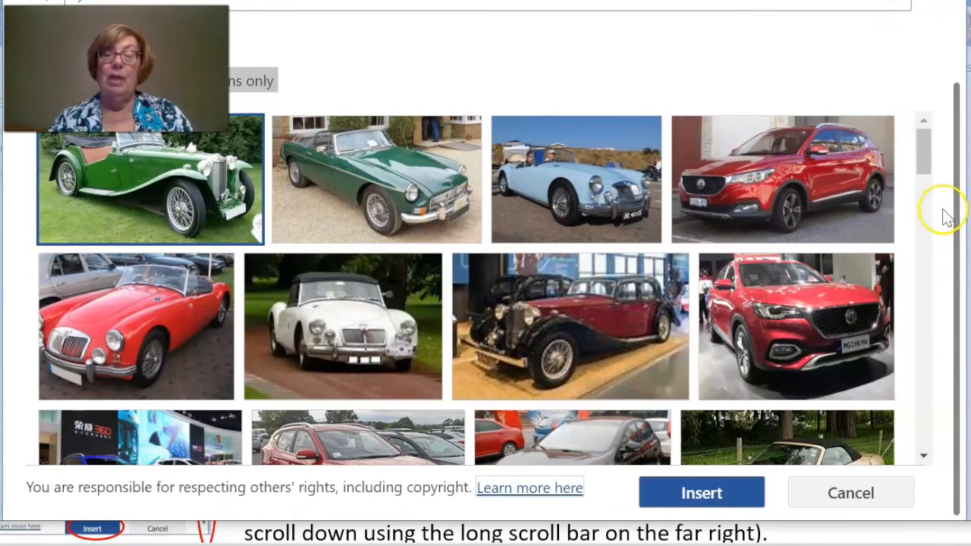
pyautogui.moveTo(931, 155)
pyautogui.mouseDown()
pyautogui.moveTo(931, 199)
pyautogui.moveTo(929, 161)
pyautogui.mouseUp()
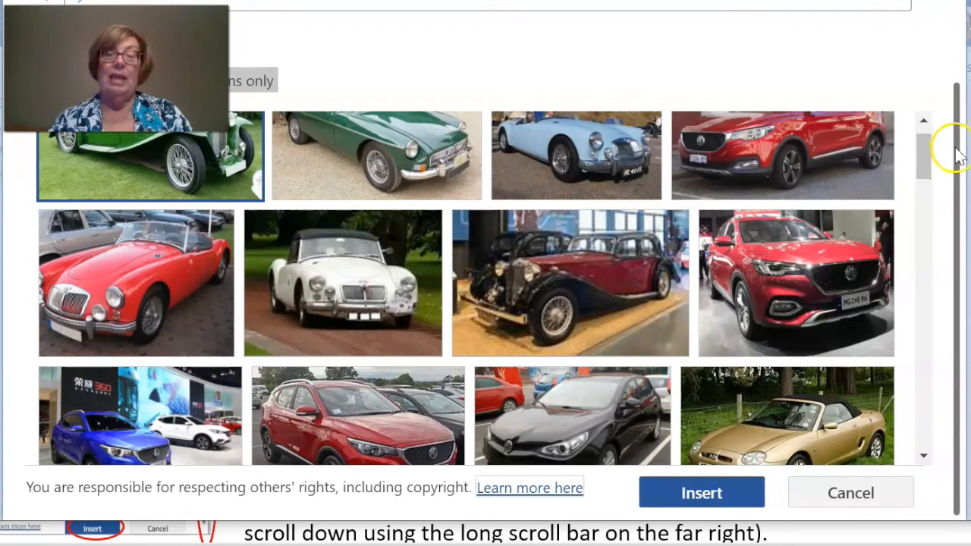
pyautogui.click(701, 493)
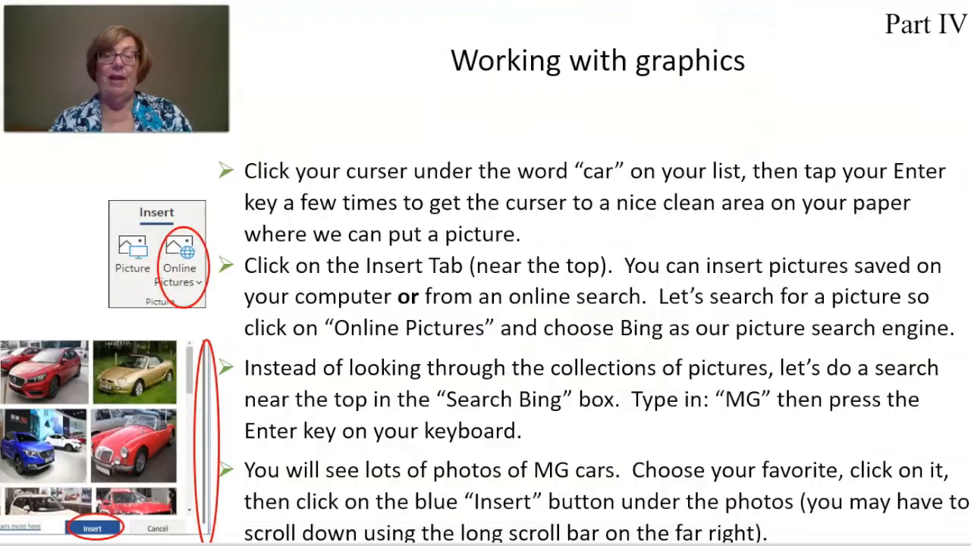
pyautogui.click(888, 389)
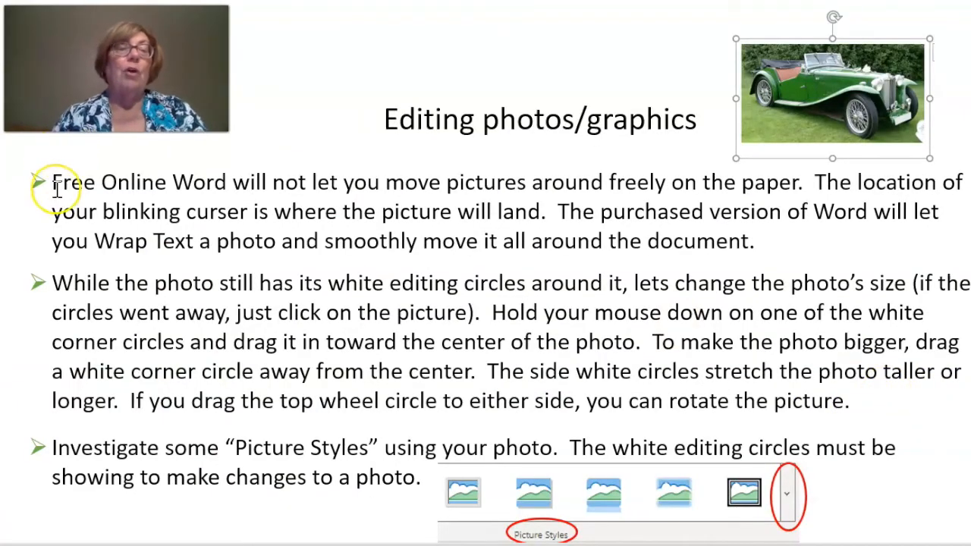